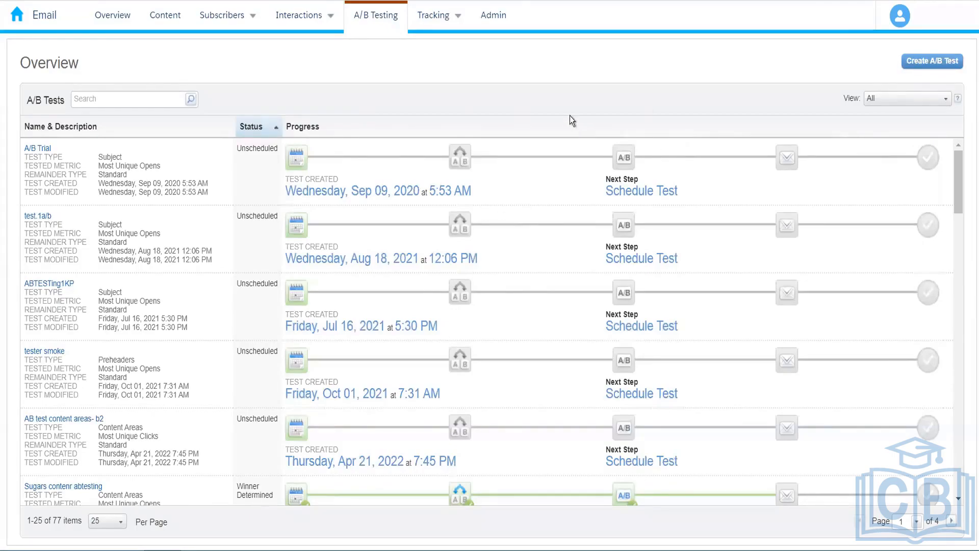
# Create a new A/B test named "Subject Line for Publication List"
pyautogui.click(931, 62)
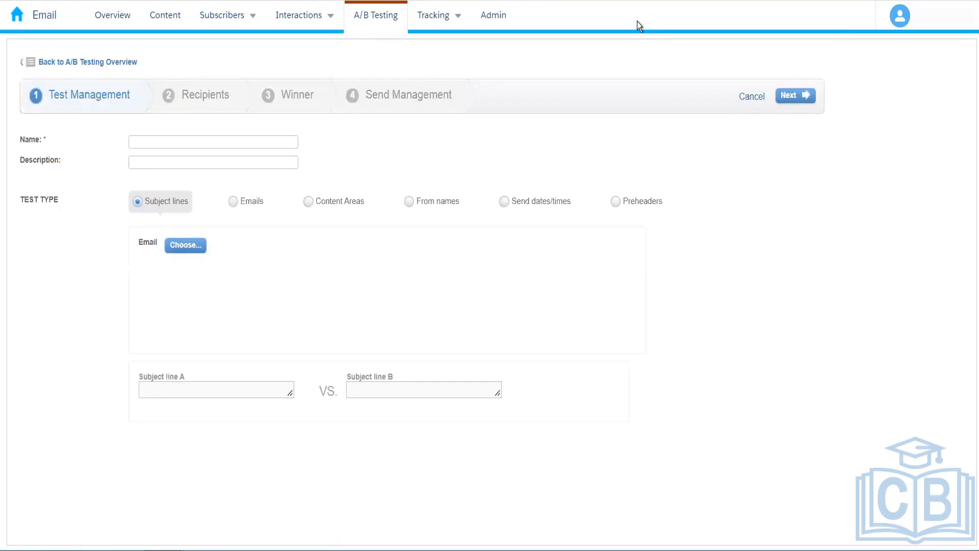
pyautogui.click(164, 138)
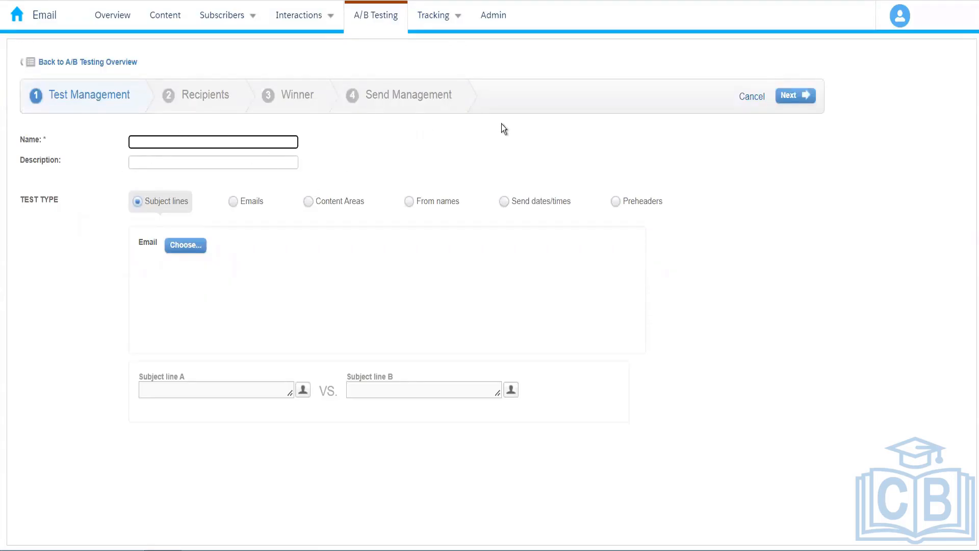
pyautogui.write('Subject Line for Publication List')
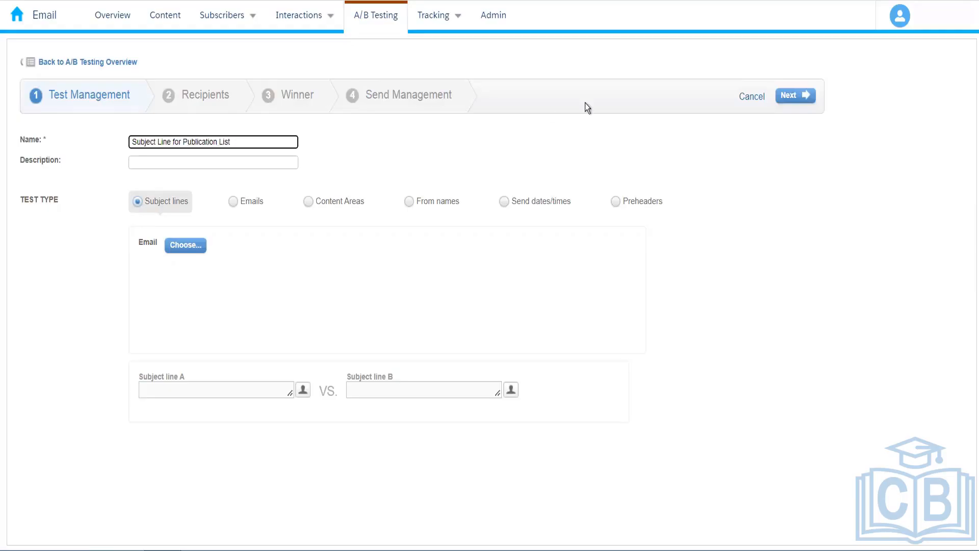
pyautogui.click(341, 293)
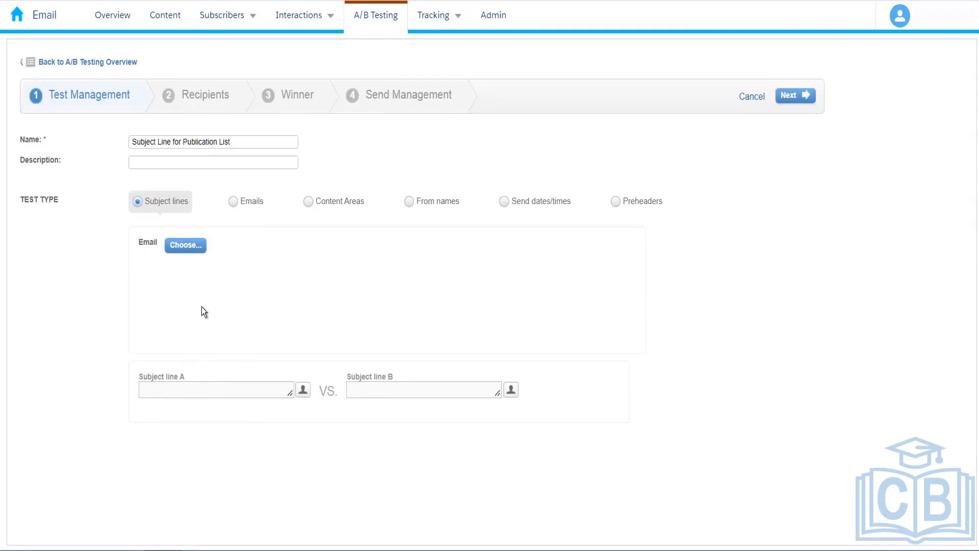
# Examine the settings of the Emails, Content Areas, From names, Send dates/times and Preheaders test types, and return to Subject lines
pyautogui.click(233, 202)
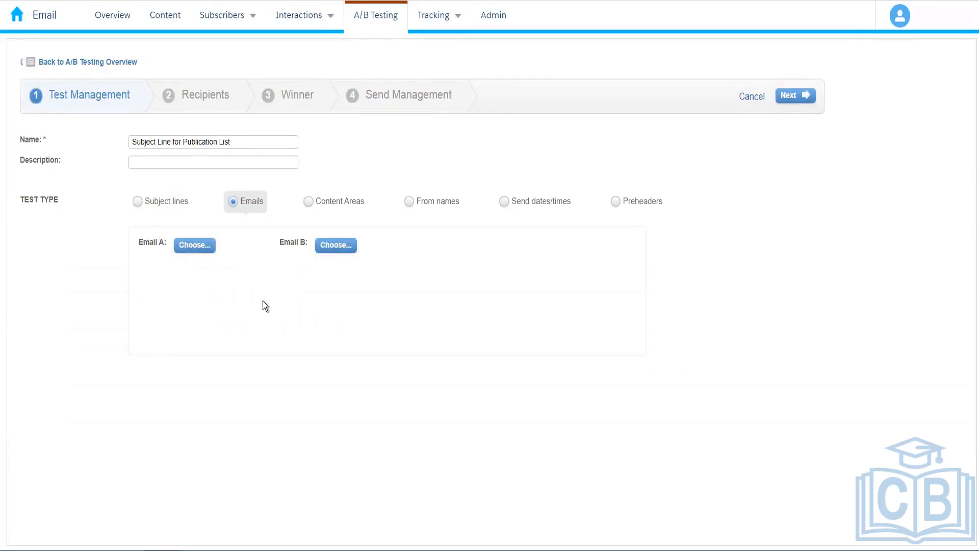
pyautogui.click(312, 200)
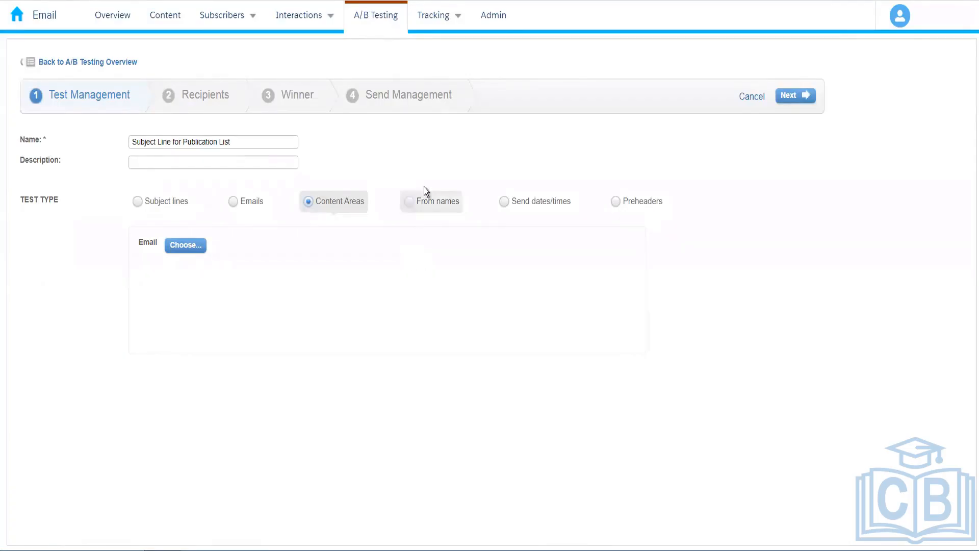
pyautogui.click(430, 202)
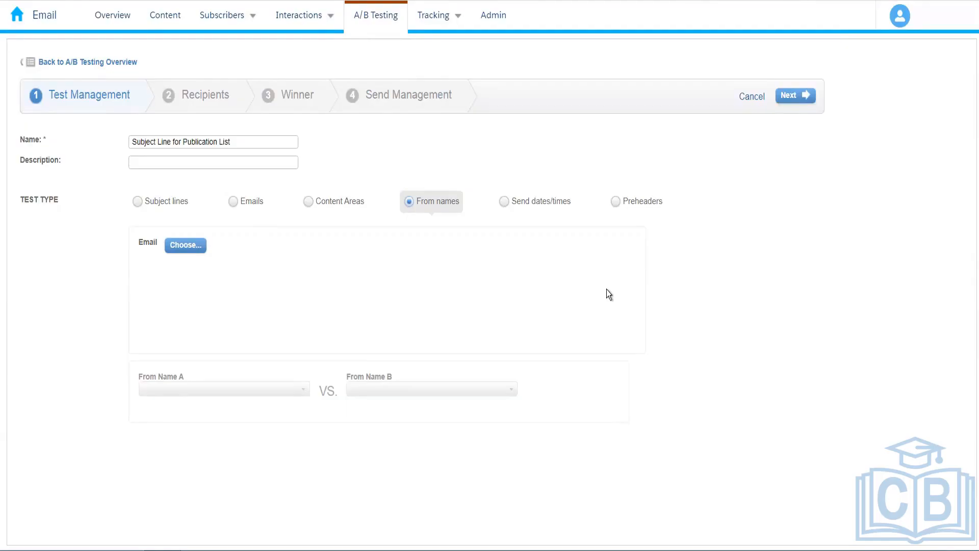
pyautogui.click(534, 205)
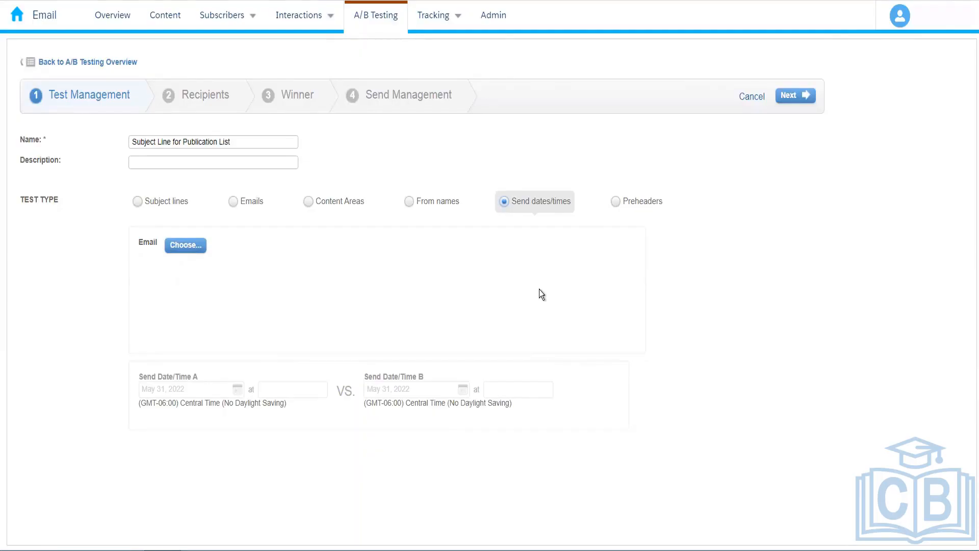
pyautogui.click(618, 207)
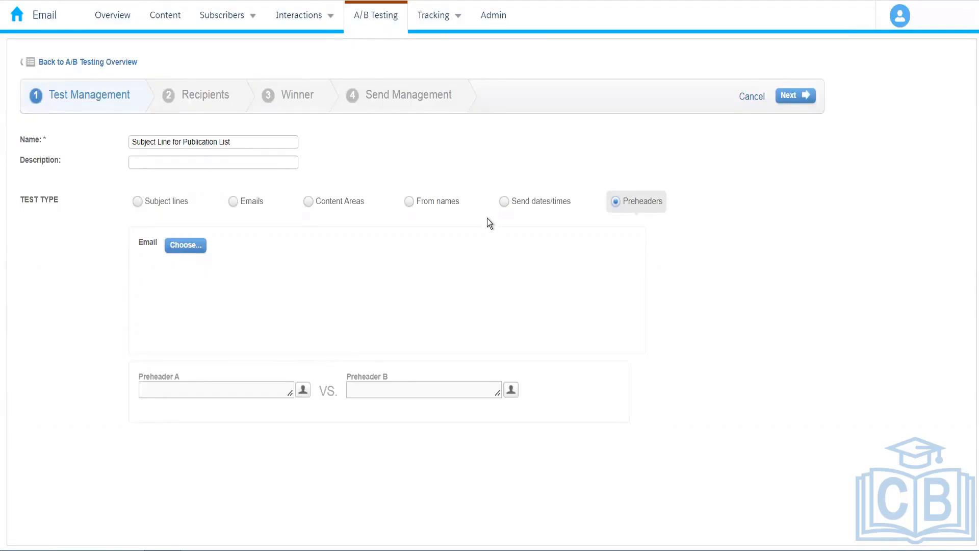
pyautogui.click(175, 204)
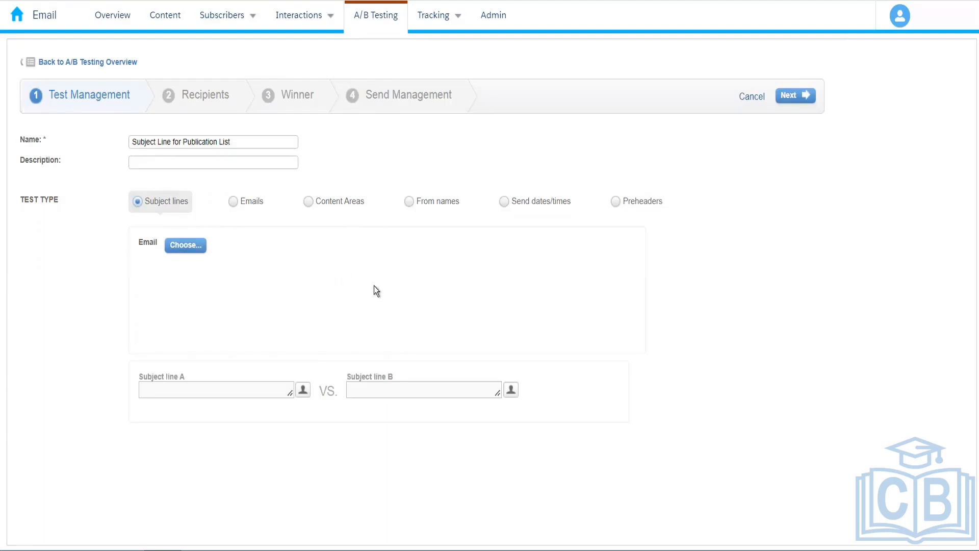
# Choose the Publication List Demo email from the Content Builder folder numbered 004 as the test email
pyautogui.click(185, 246)
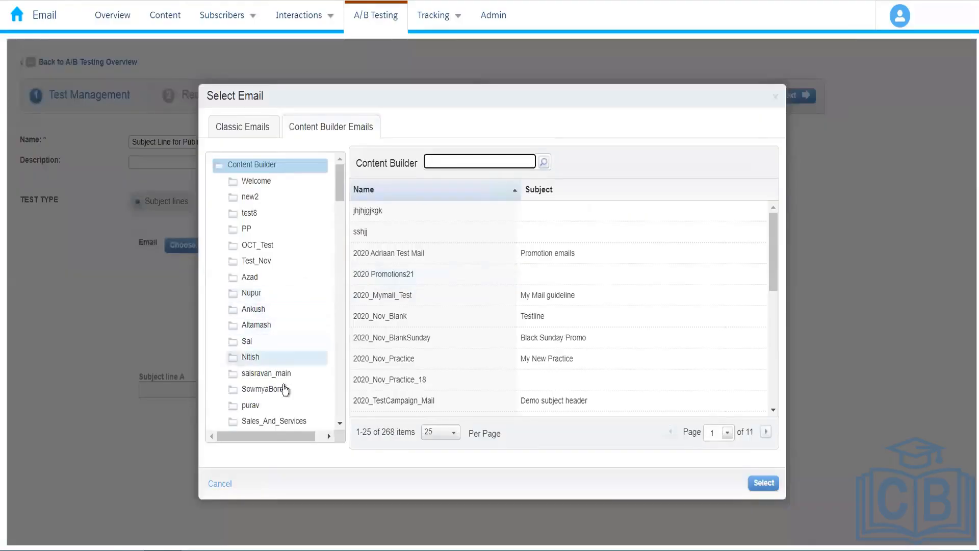
pyautogui.moveTo(339, 188); pyautogui.dragTo(339, 276)
pyautogui.hotkey('ctrl', 'f')
pyautogui.write('rahul')
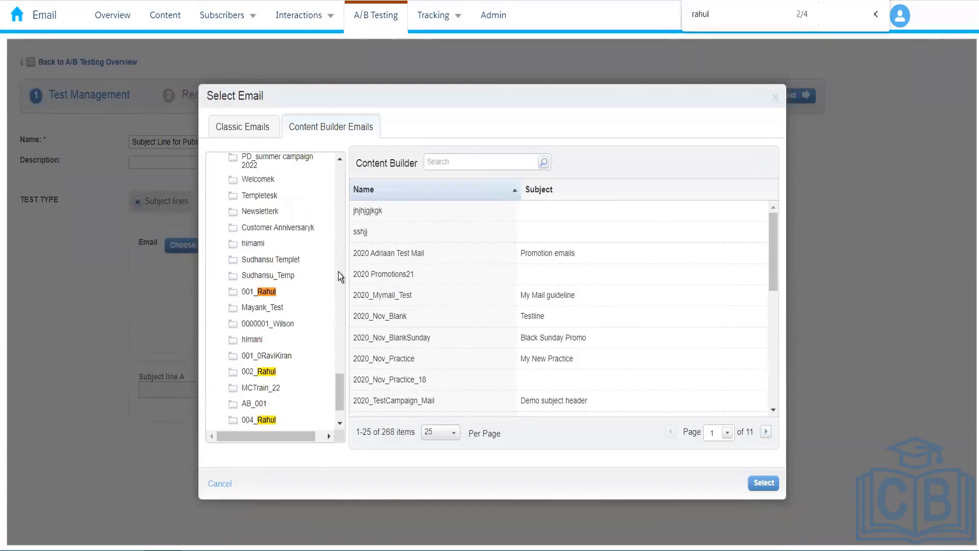
pyautogui.click(266, 419)
pyautogui.click(494, 212)
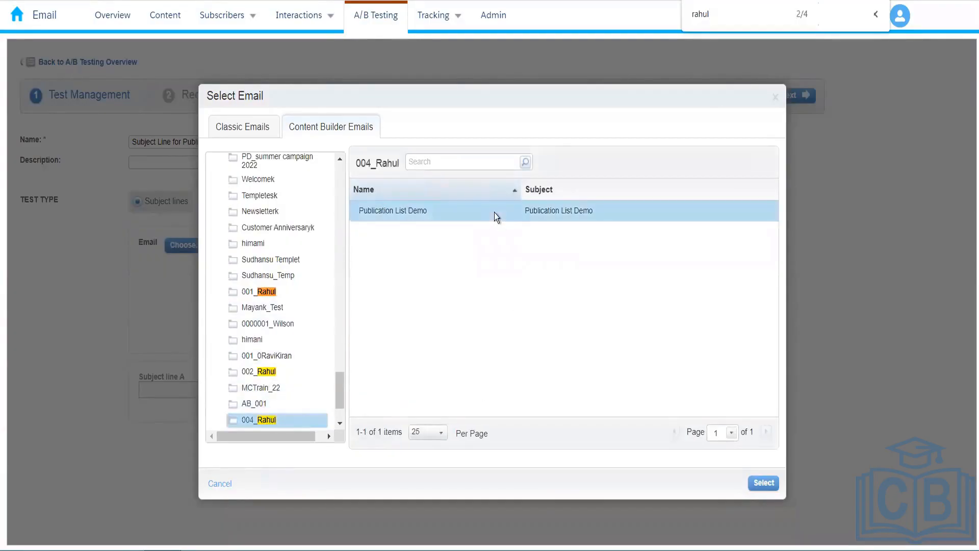
pyautogui.click(763, 485)
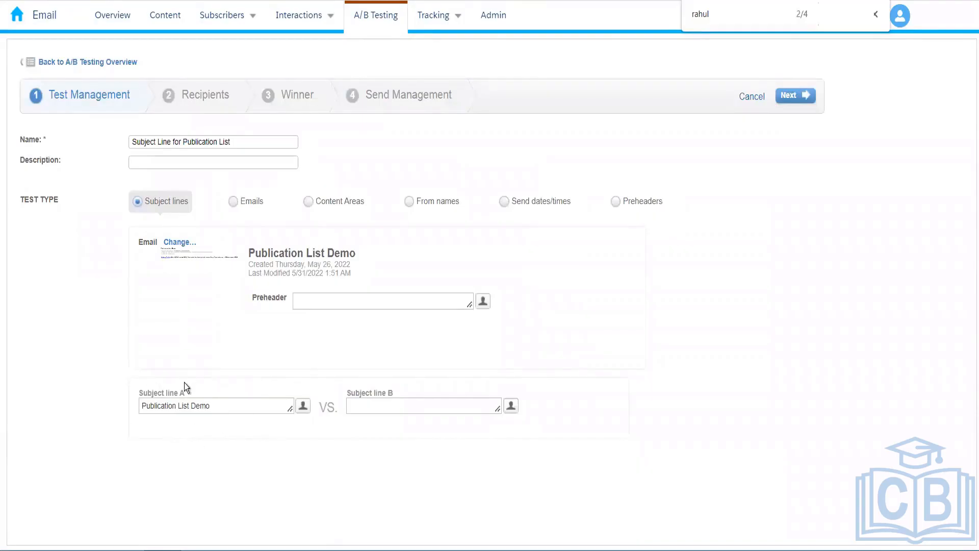
# Enter "Publication List Tutorial" as subject line B and proceed to the Recipients stage
pyautogui.click(389, 405)
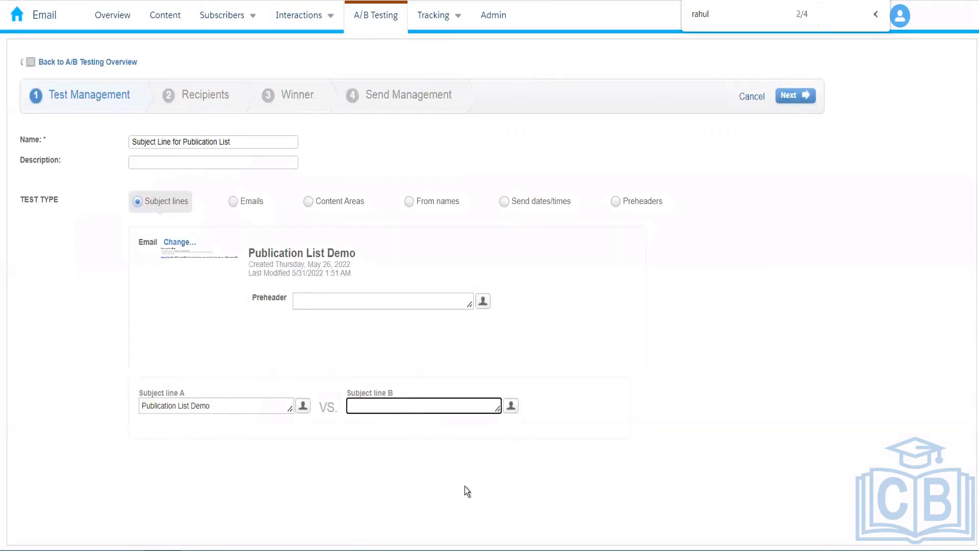
pyautogui.write('Publication List Tuto')
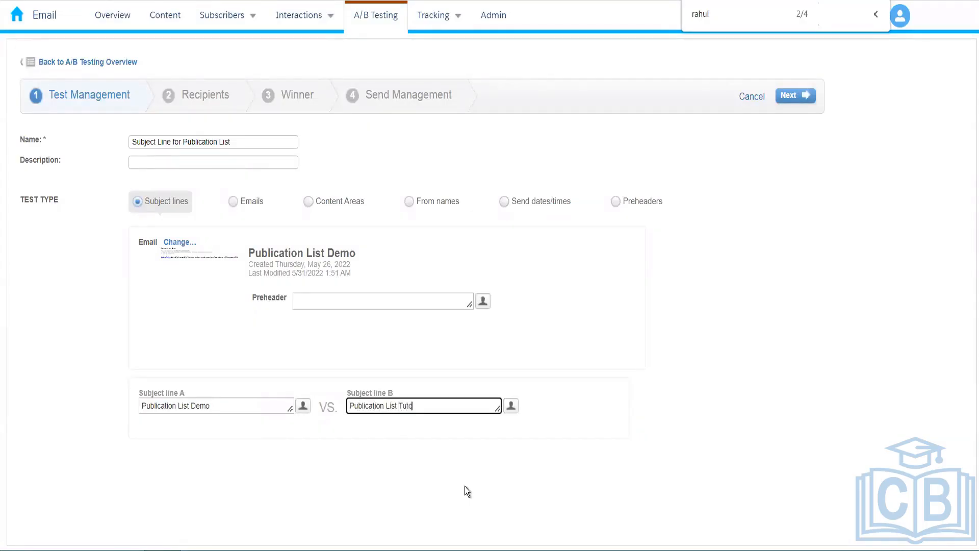
pyautogui.write('rial')
pyautogui.click(373, 463)
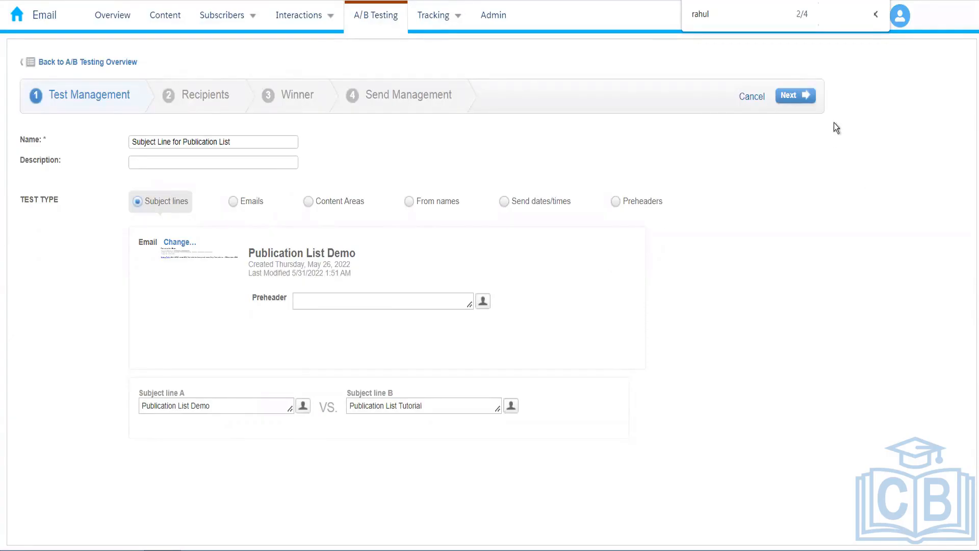
pyautogui.click(793, 99)
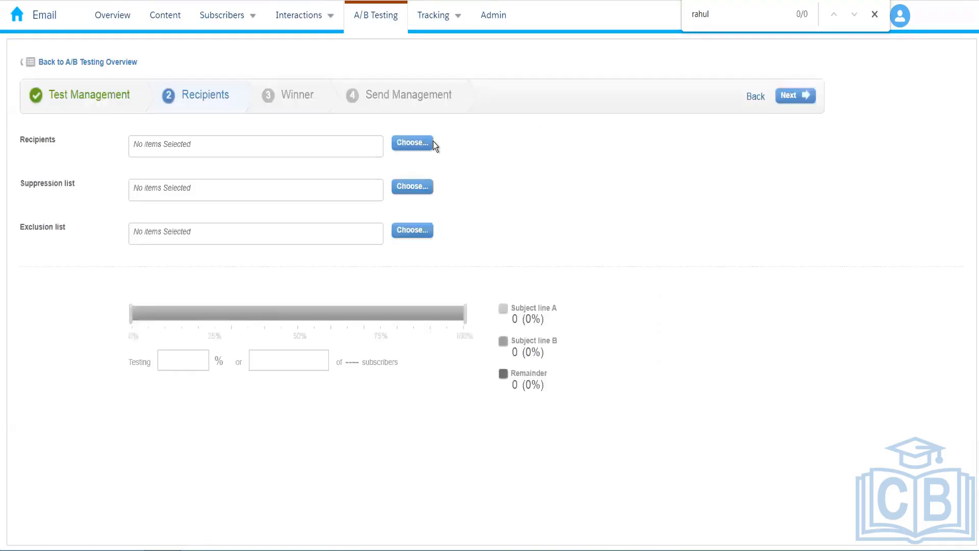
# Set the test recipients to the Amazon_Customers data extension from the folder numbered 004
pyautogui.click(405, 143)
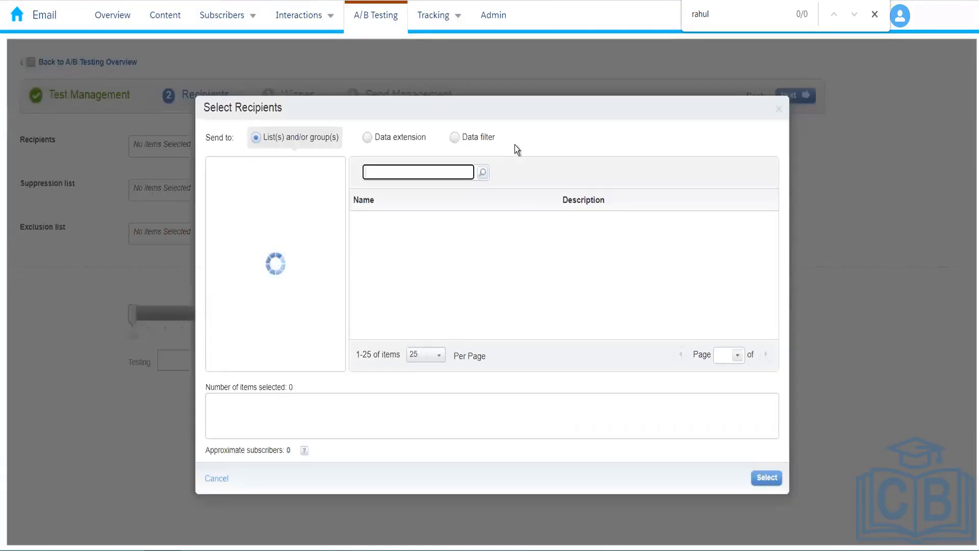
pyautogui.click(368, 145)
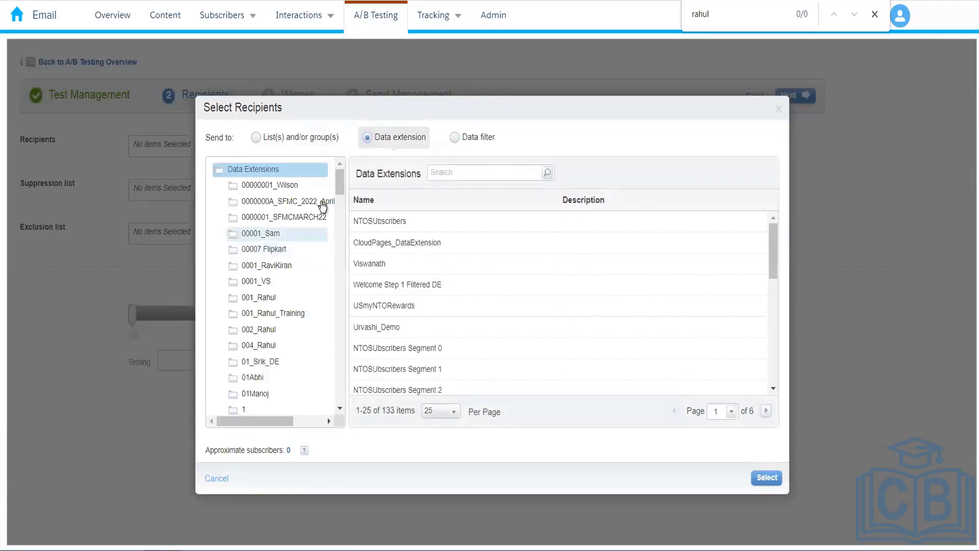
pyautogui.click(263, 345)
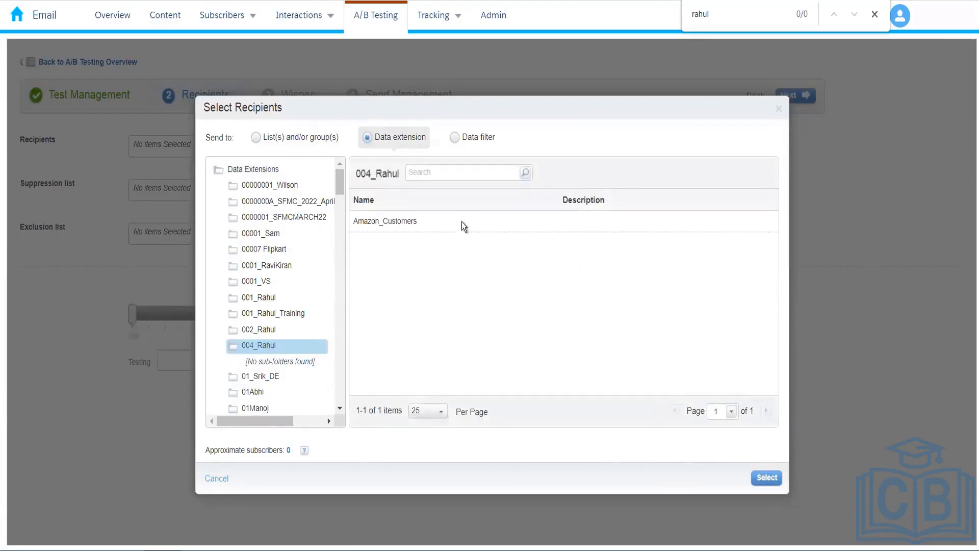
pyautogui.click(464, 220)
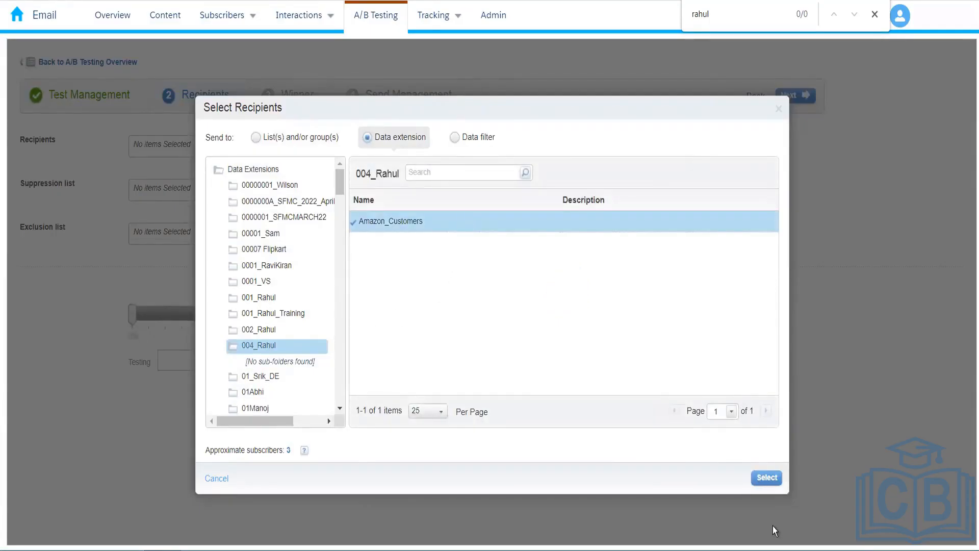
pyautogui.click(765, 478)
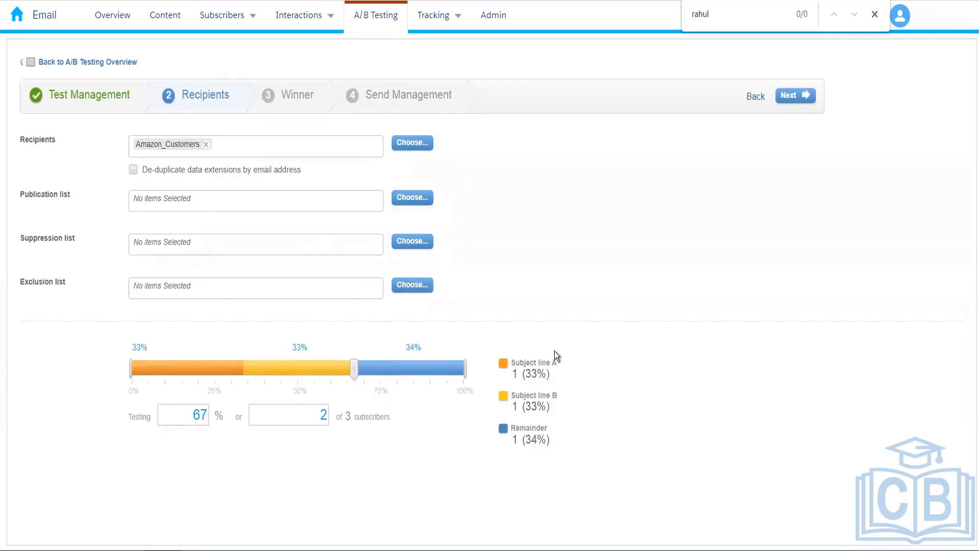
# Accept the default subscriber split, winner criterion and evaluation period, and proceed to the Send Management stage
pyautogui.click(803, 100)
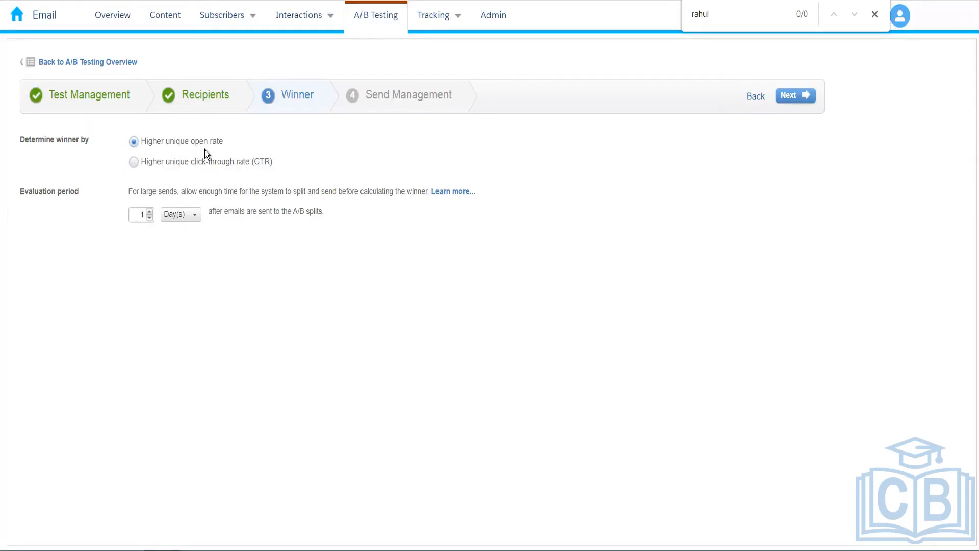
pyautogui.click(197, 218)
pyautogui.click(799, 98)
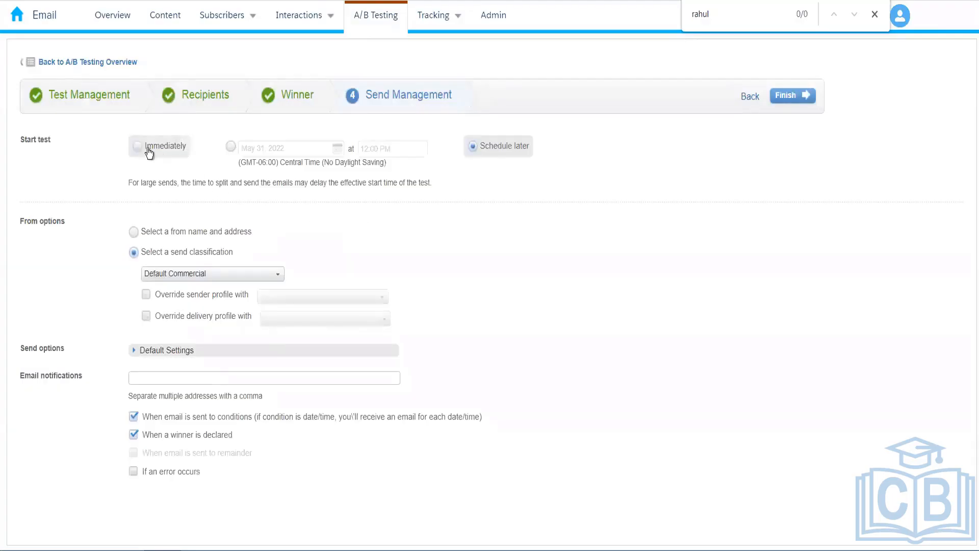
# Set the test to start immediately and the winning email to go to the remainder automatically when a winner is declared
pyautogui.click(138, 147)
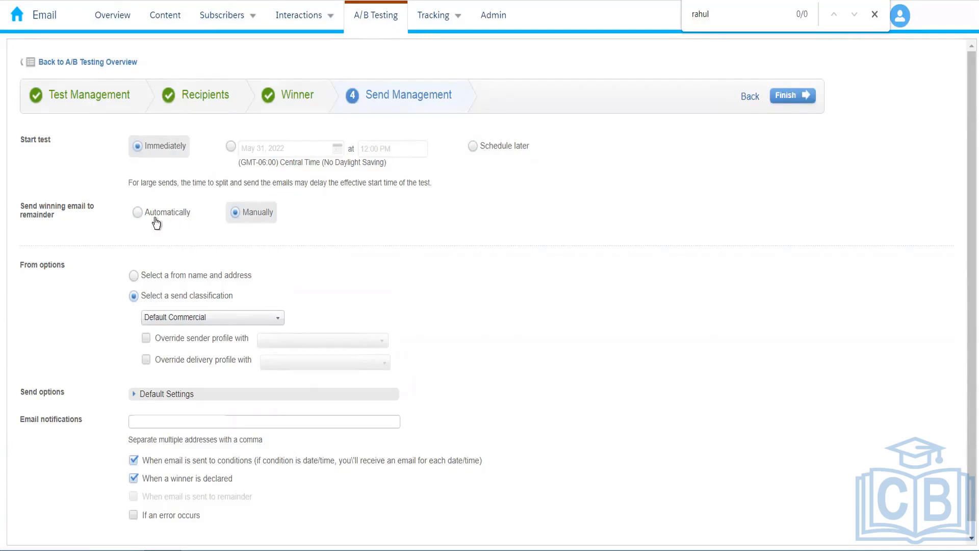
pyautogui.click(137, 212)
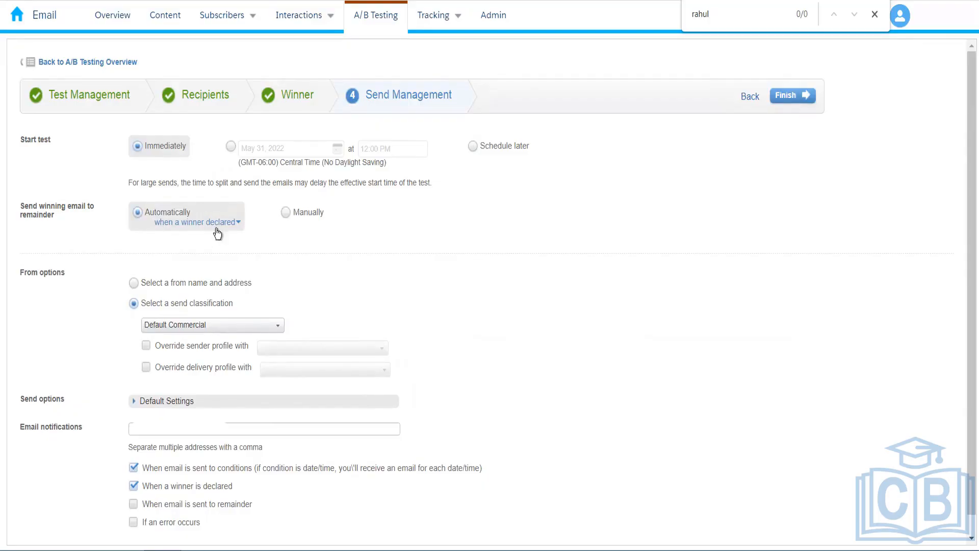
pyautogui.click(286, 213)
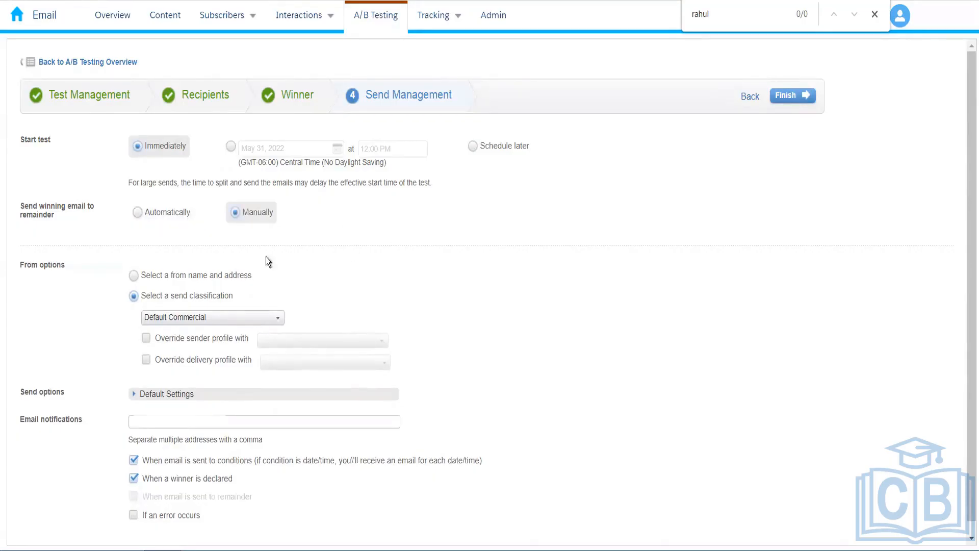
pyautogui.click(138, 213)
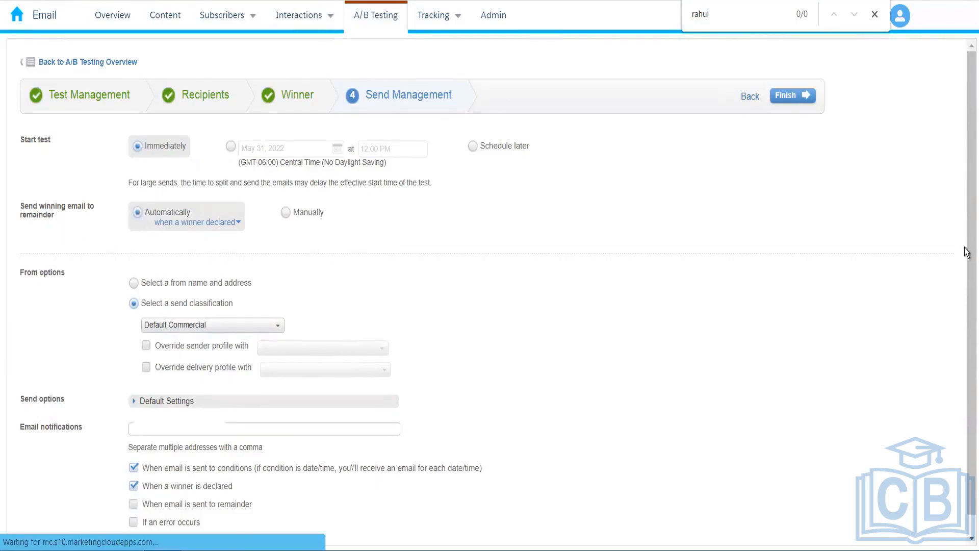
# Set the send classification to Marketing Cloud and expand the default settings of the send options
pyautogui.scroll(-1, 586, 235)
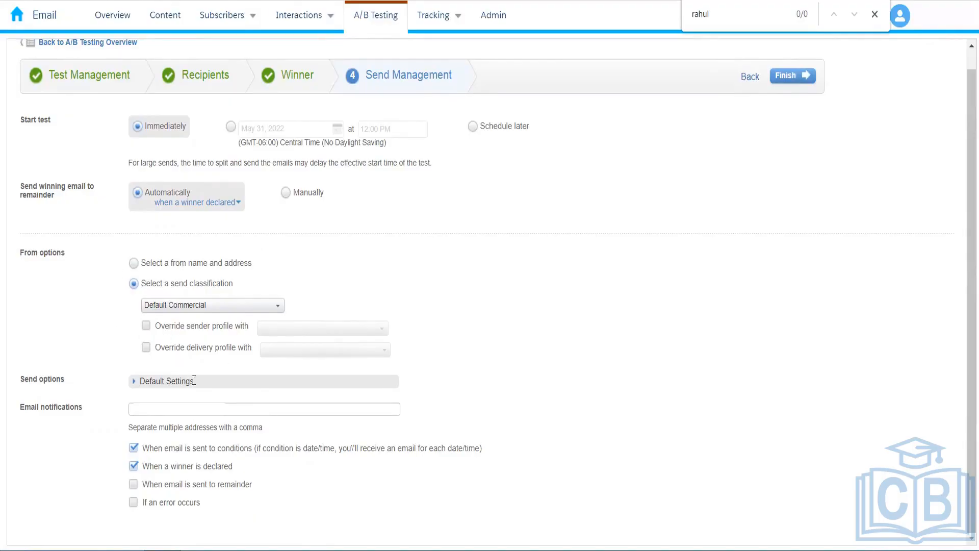
pyautogui.click(242, 307)
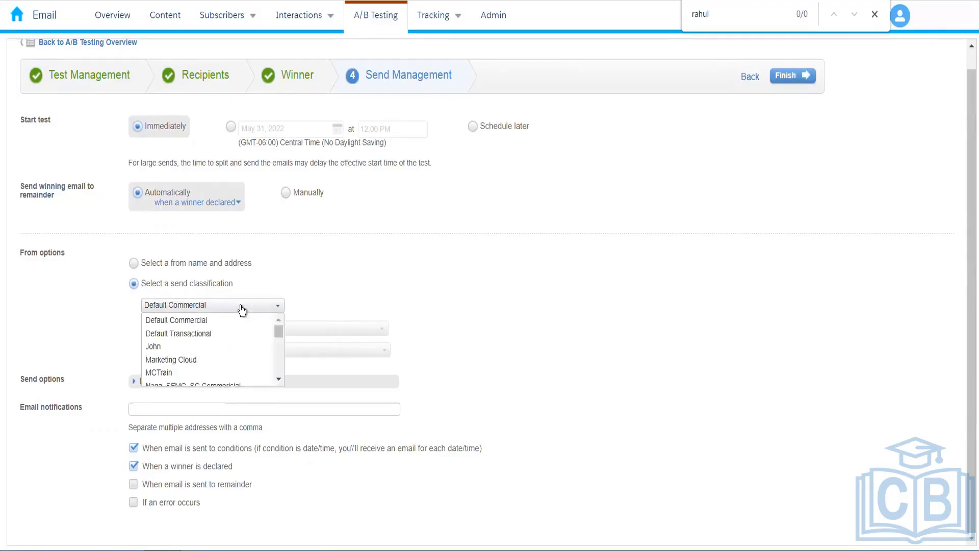
pyautogui.click(197, 358)
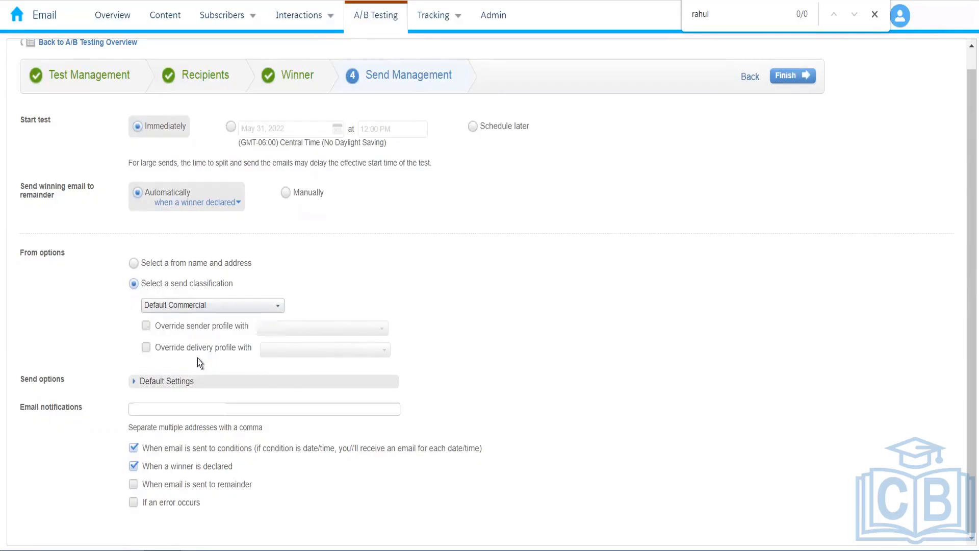
pyautogui.click(213, 307)
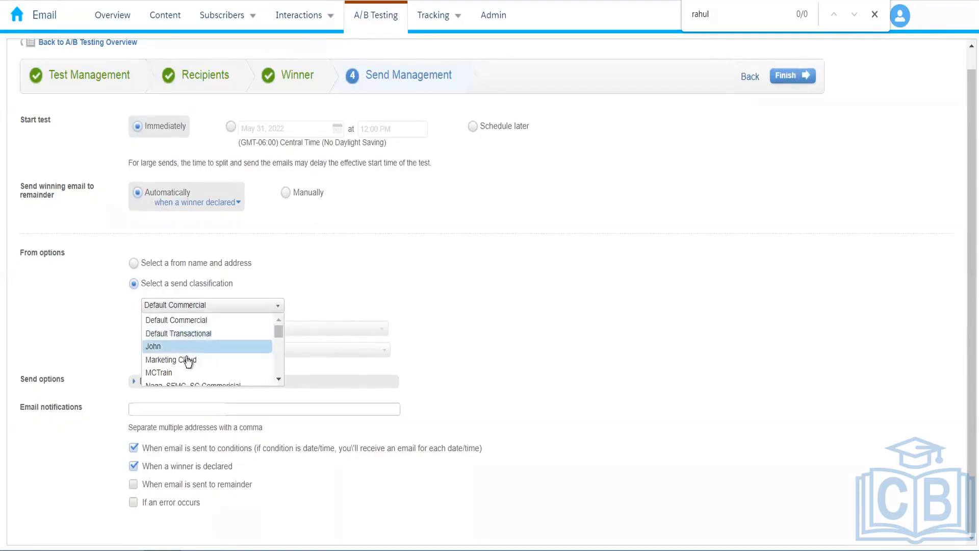
pyautogui.click(188, 360)
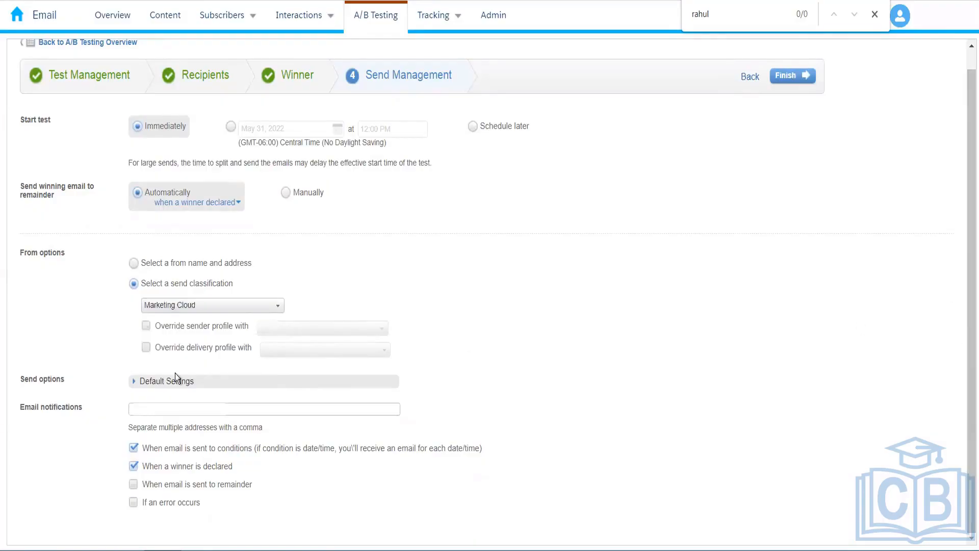
pyautogui.click(135, 382)
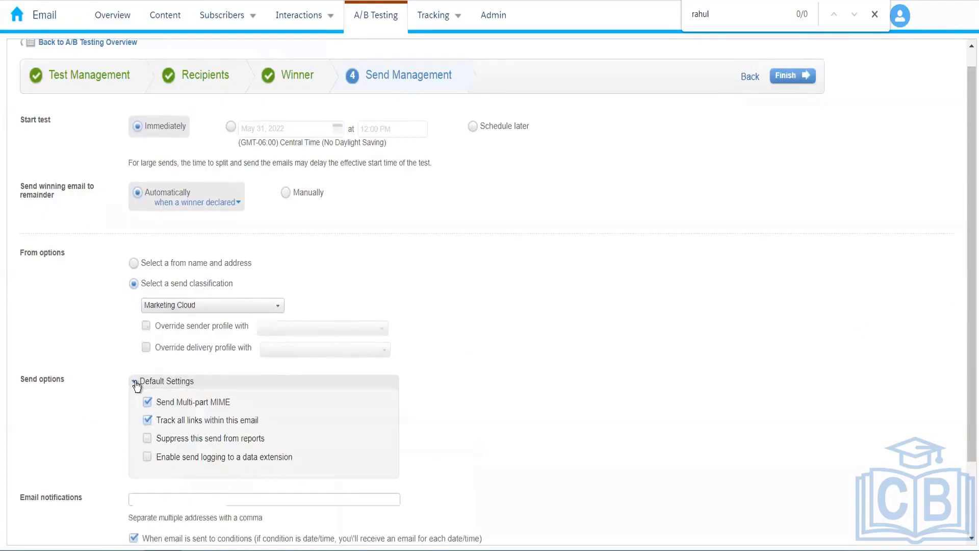
# Turn off the email notifications for sends to conditions and for a declared winner, and try to finish the test setup
pyautogui.click(136, 382)
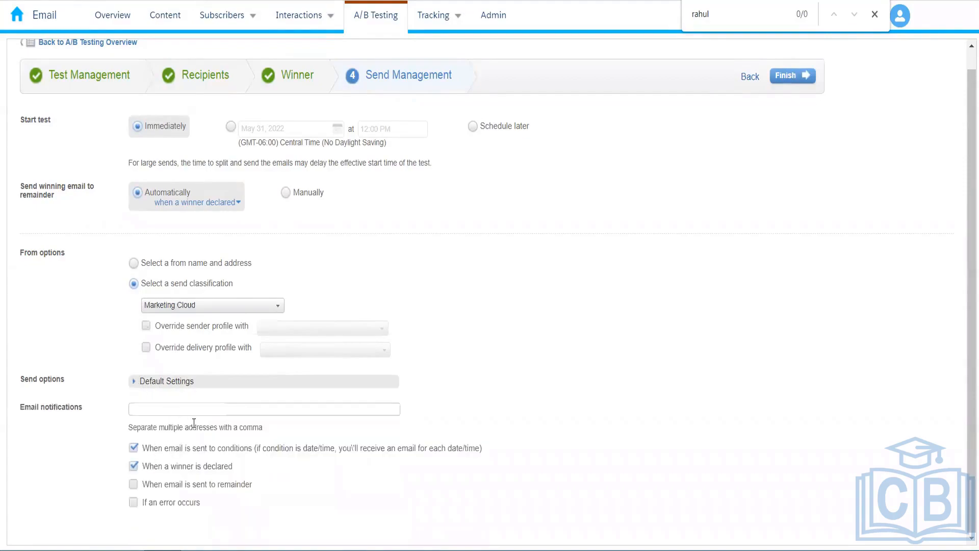
pyautogui.click(135, 448)
pyautogui.click(134, 466)
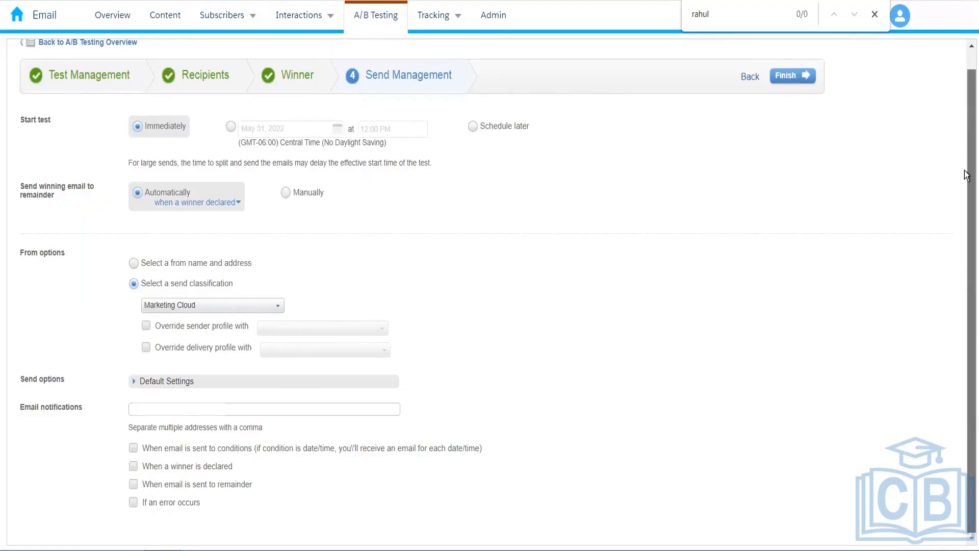
pyautogui.moveTo(968, 171); pyautogui.dragTo(965, 134)
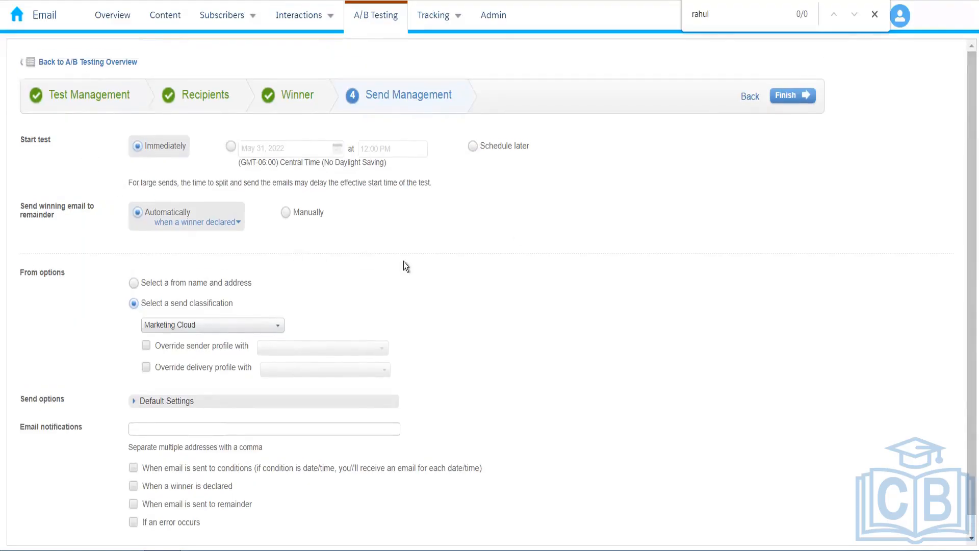
pyautogui.click(797, 97)
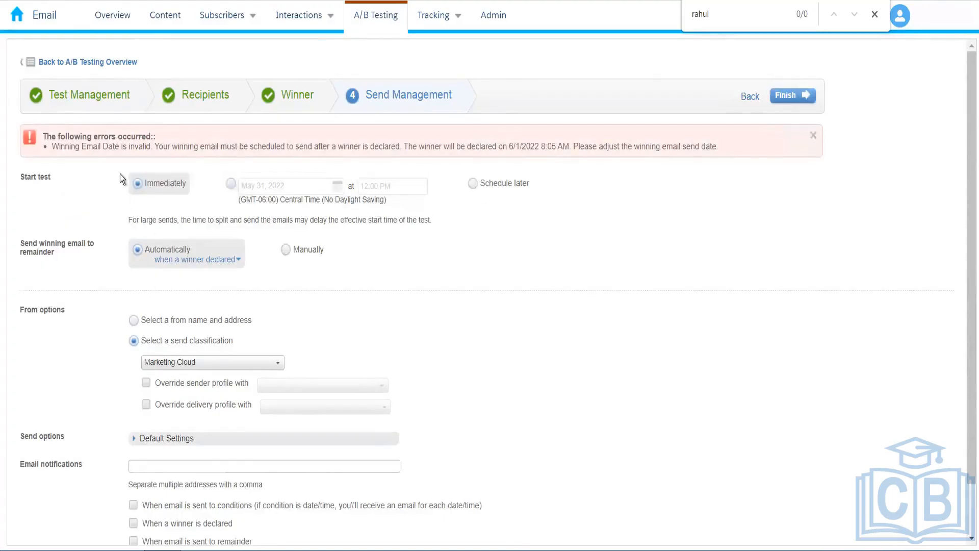
# Try to schedule the automatic send of the winning email to the remainder for June 2, 2022
pyautogui.click(219, 260)
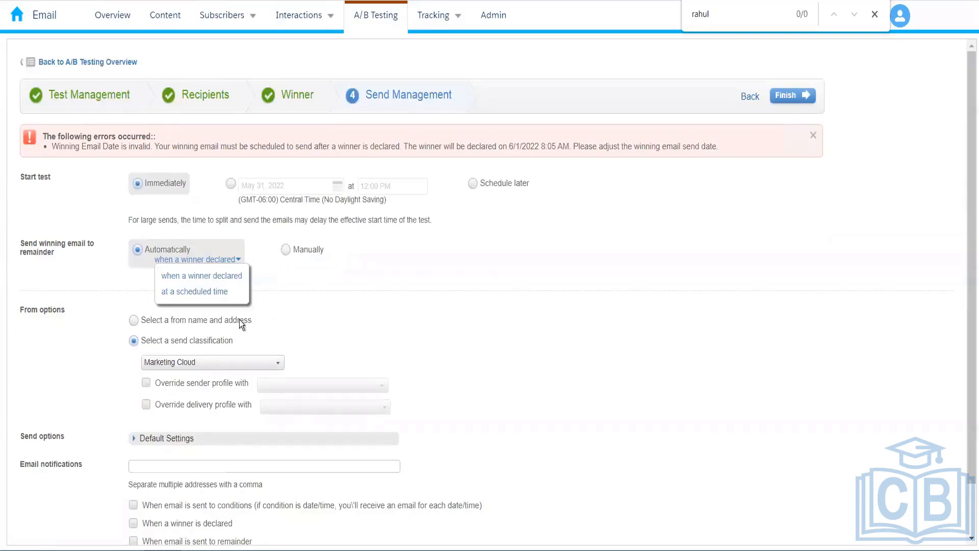
pyautogui.click(206, 278)
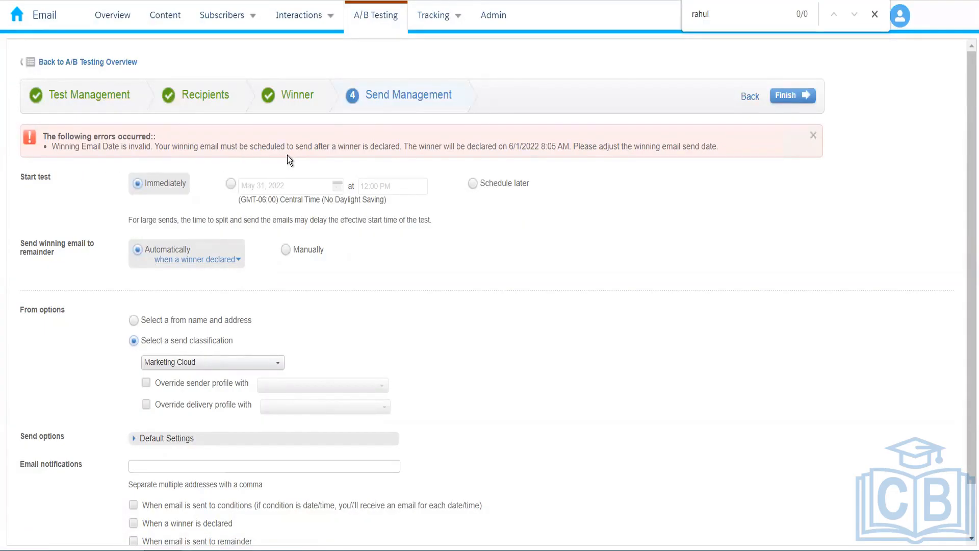
pyautogui.click(221, 260)
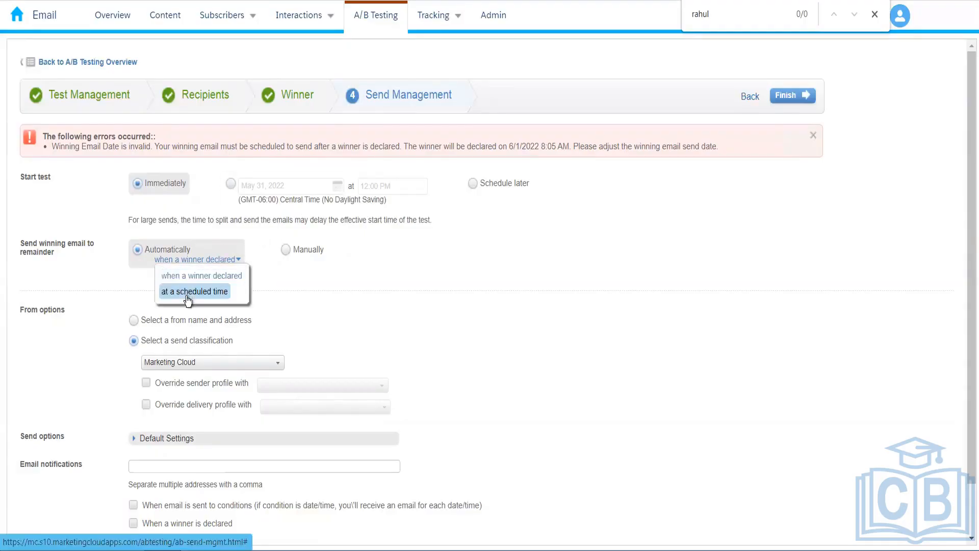
pyautogui.click(189, 294)
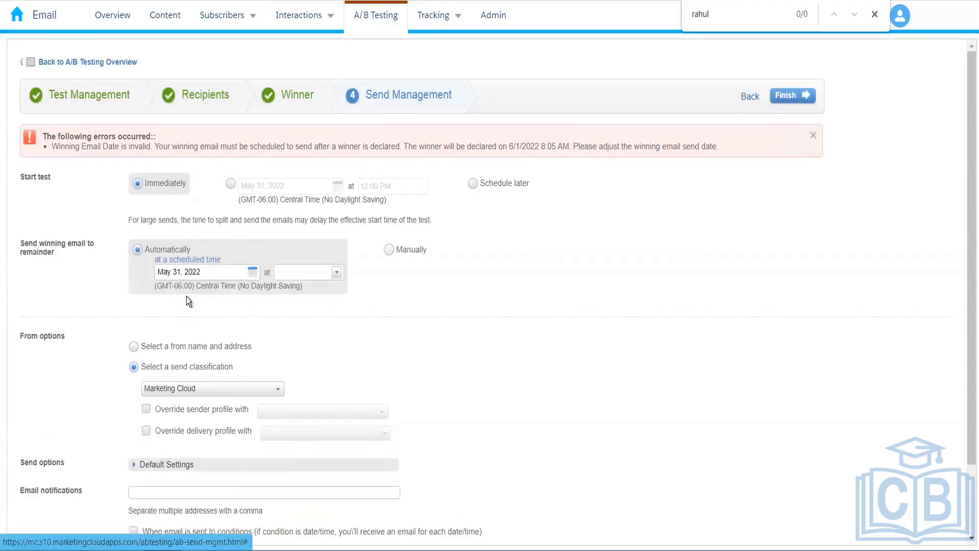
pyautogui.click(217, 273)
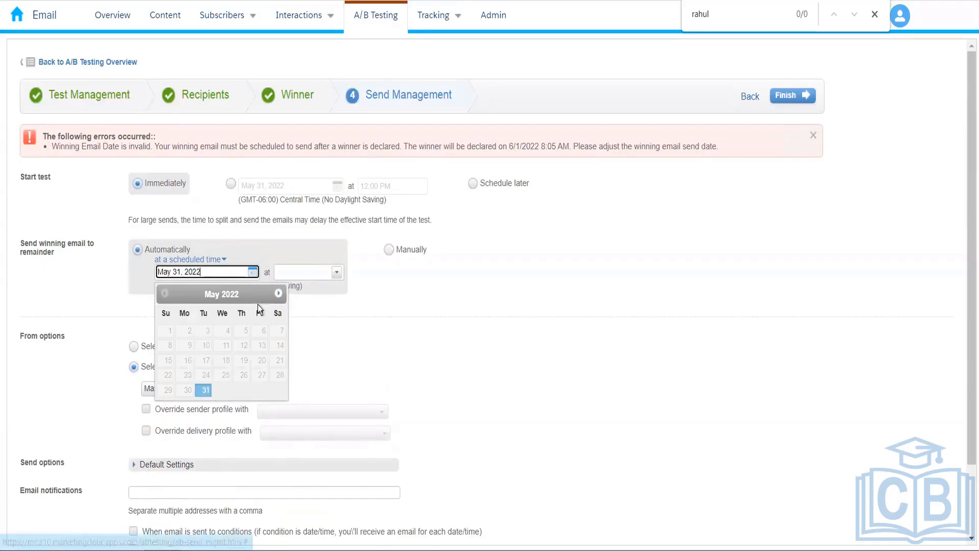
pyautogui.click(278, 294)
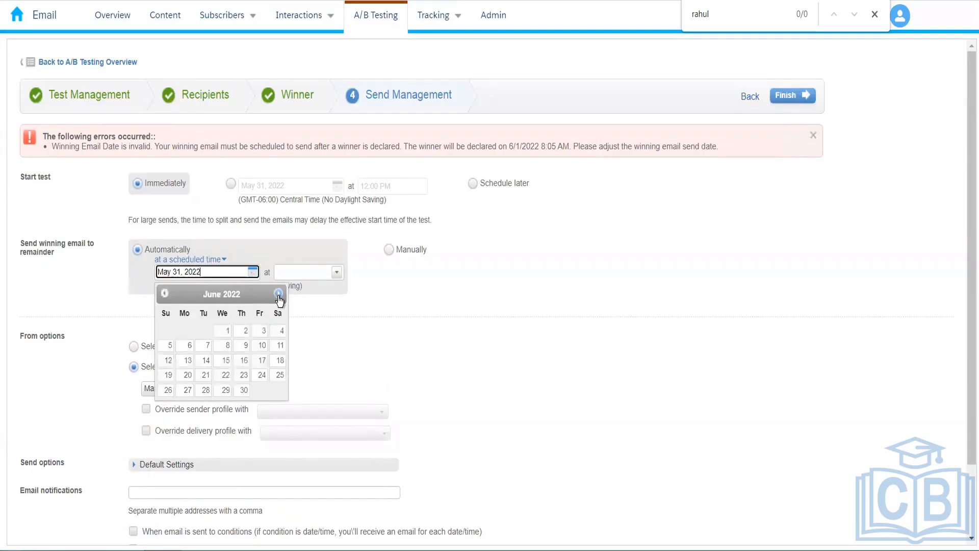
pyautogui.click(245, 333)
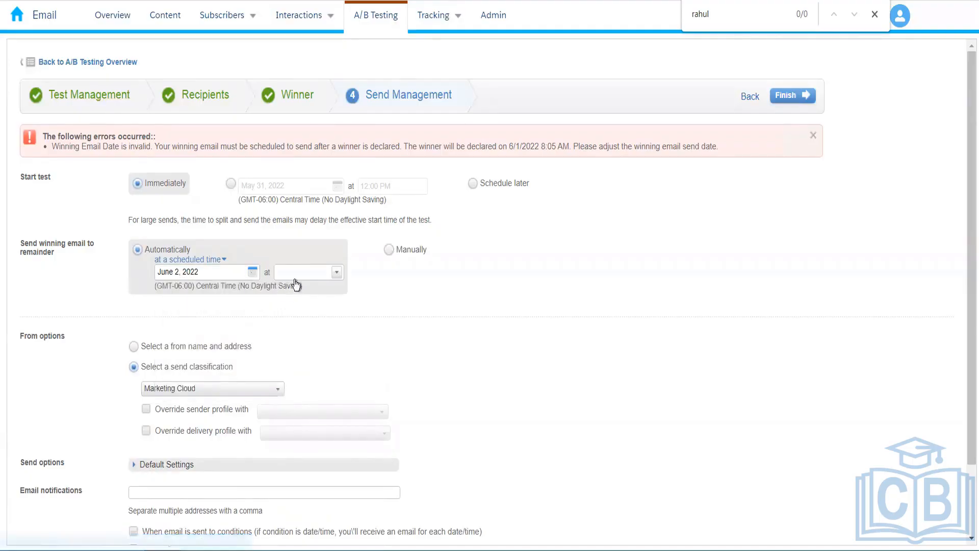
pyautogui.click(318, 273)
pyautogui.click(337, 272)
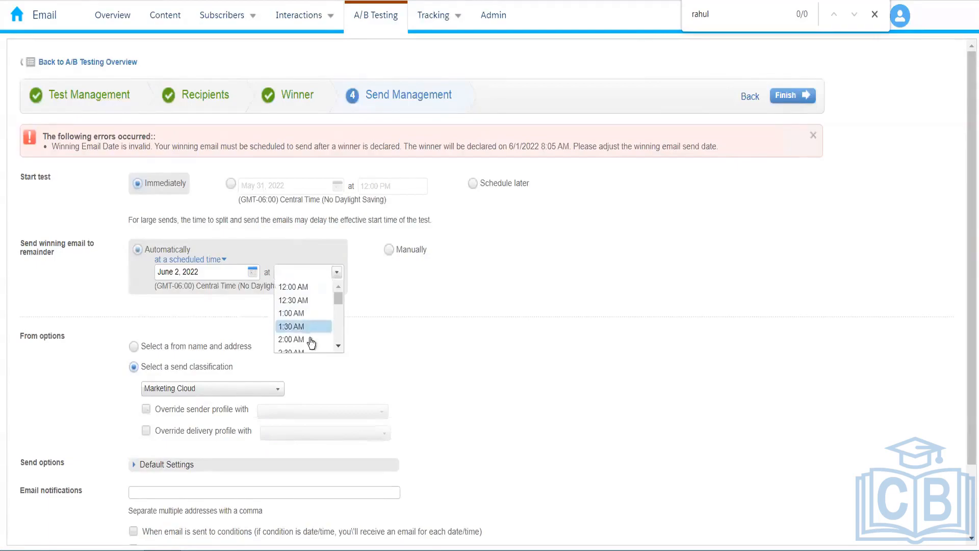
pyautogui.click(338, 346)
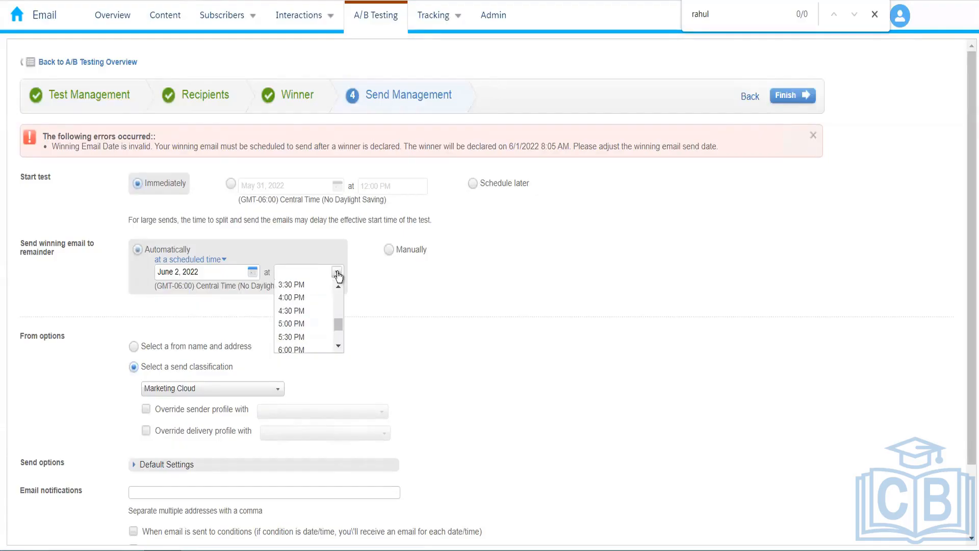
pyautogui.moveTo(338, 324); pyautogui.dragTo(338, 291)
pyautogui.click(412, 288)
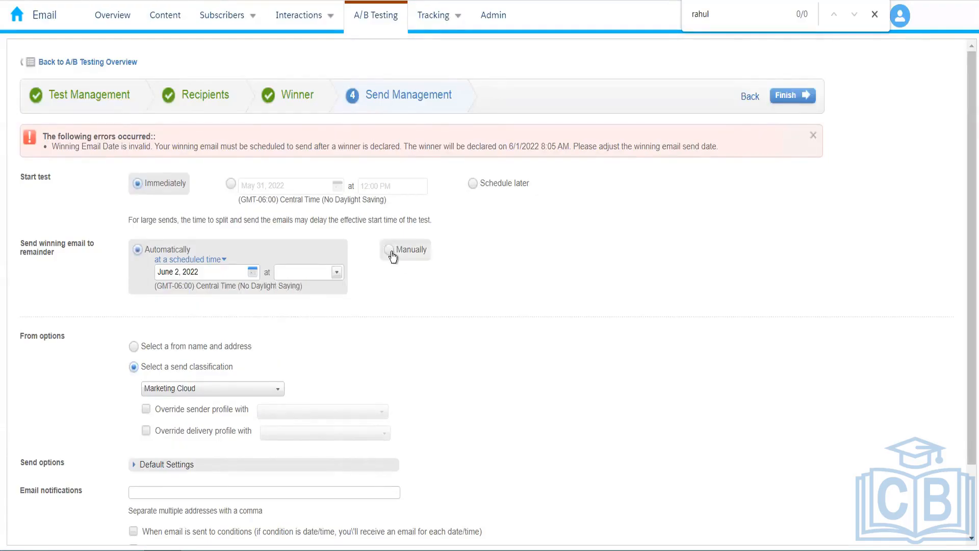
# Set the winning email to be sent to the remainder manually, finish the setup and confirm the A/B test details
pyautogui.click(390, 250)
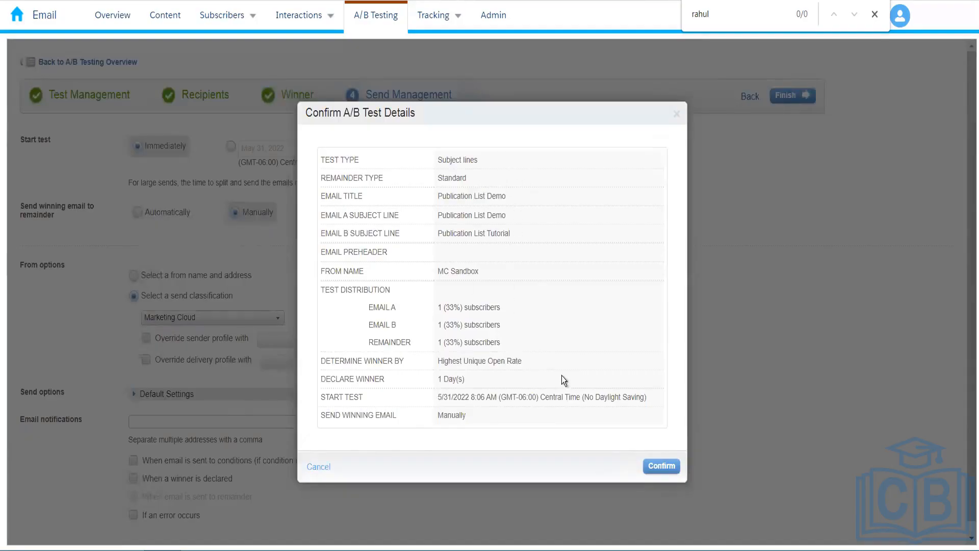
pyautogui.click(662, 466)
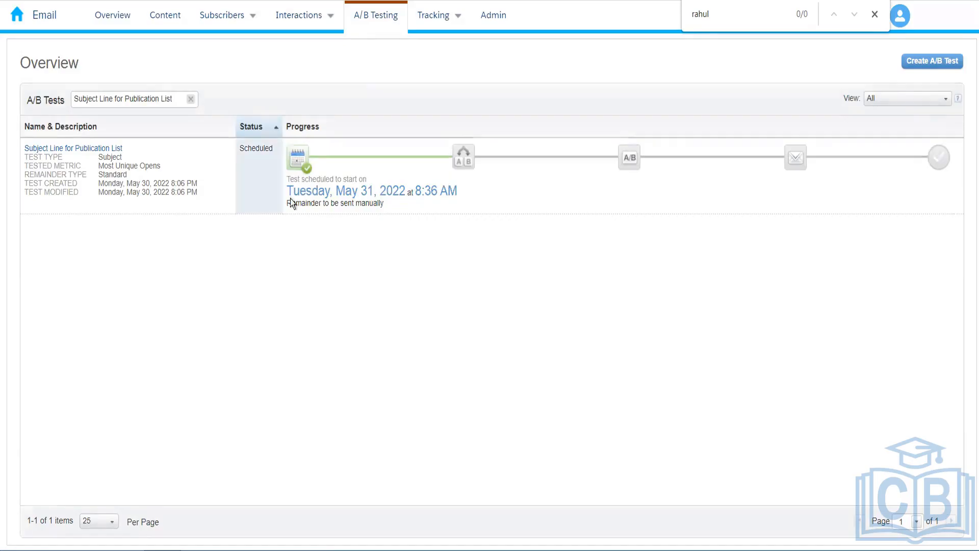
# Examine the progress stages of the Subject Line for Publication List test, from scheduling through initializing and sending to the remainder send and completion
pyautogui.moveTo(302, 160)
pyautogui.moveTo(464, 164)
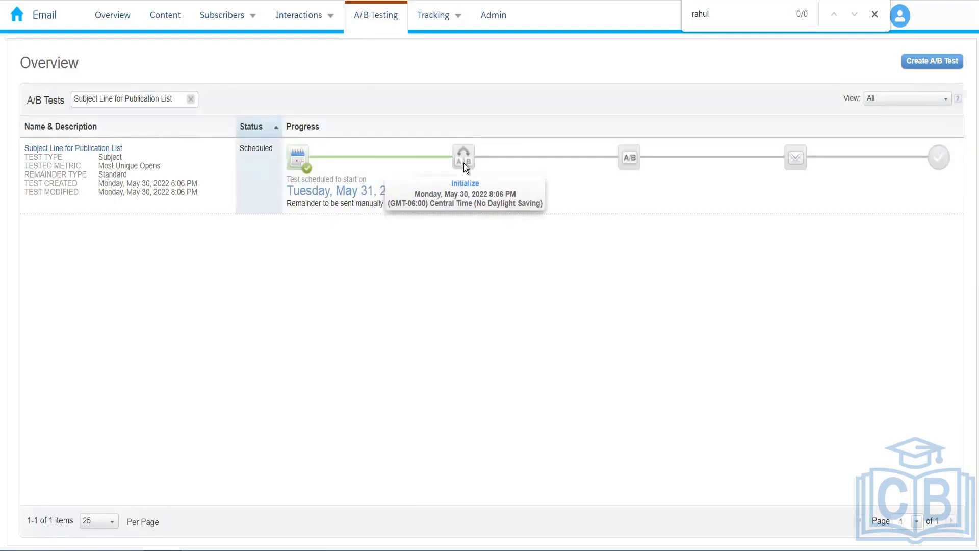
pyautogui.moveTo(631, 158)
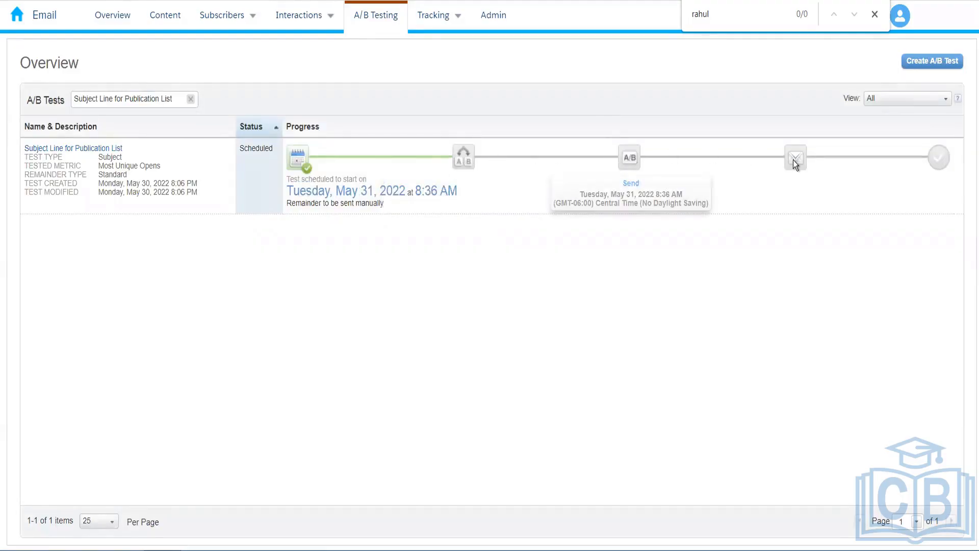
pyautogui.moveTo(794, 160)
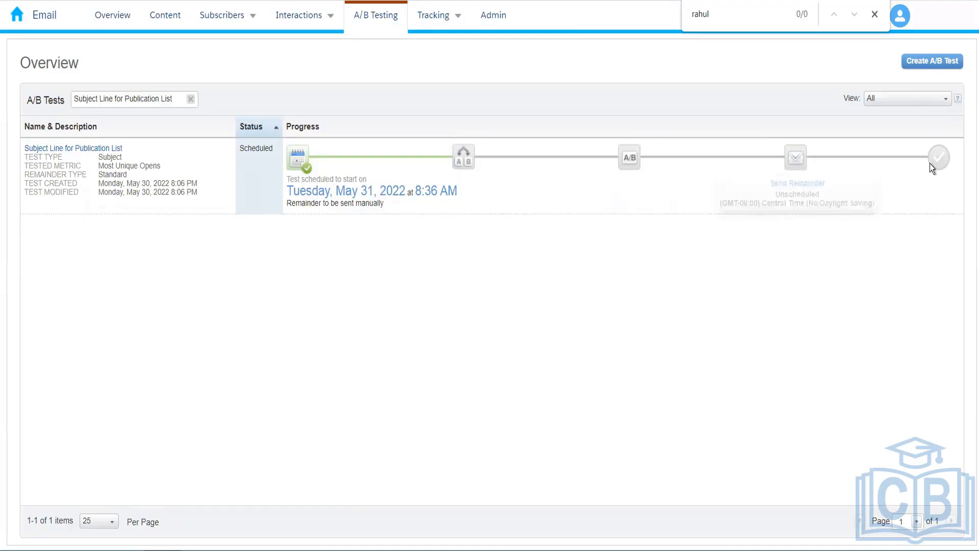
pyautogui.moveTo(934, 161)
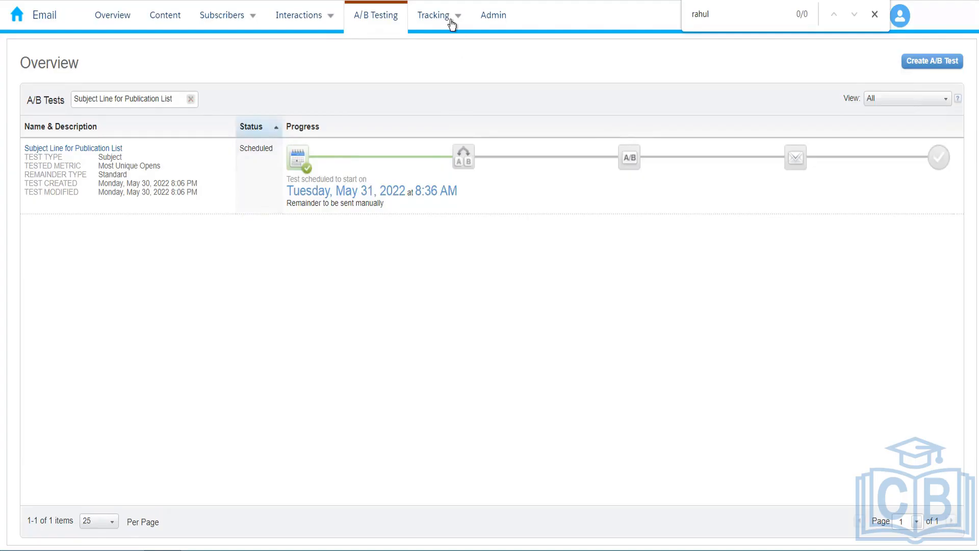
pyautogui.moveTo(448, 23)
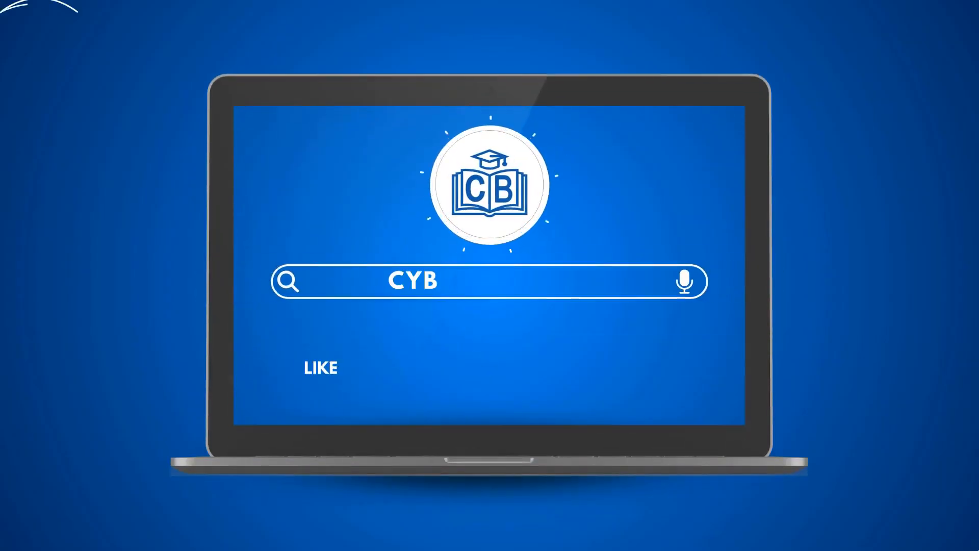